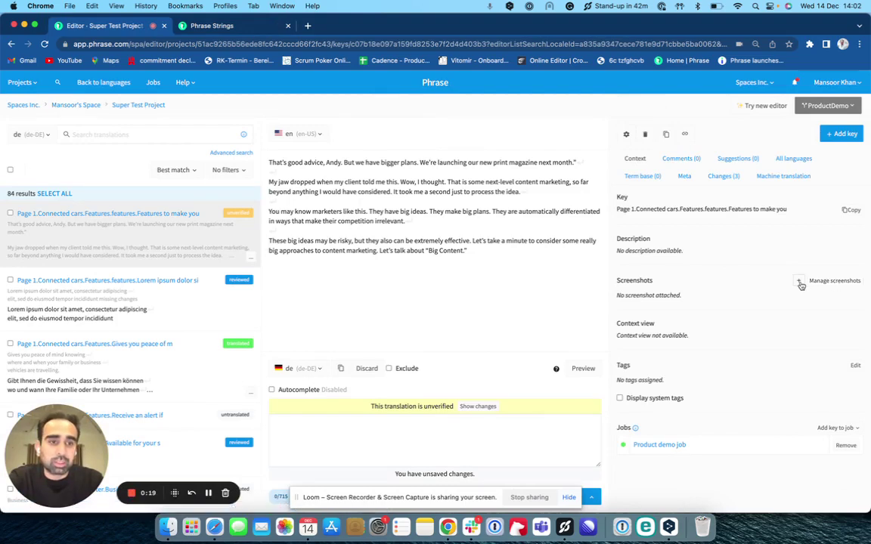
{"action": "left_click", "coordinate": [799, 283]}
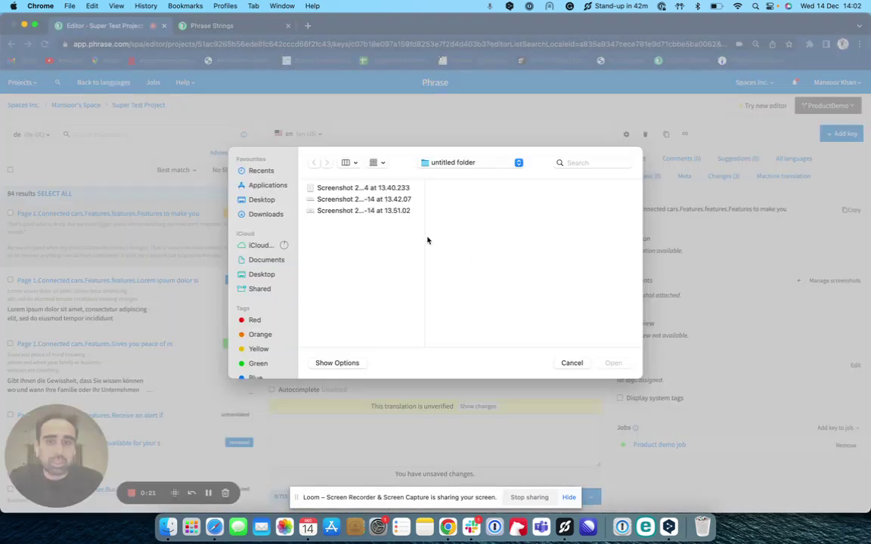
{"action": "left_click", "coordinate": [374, 211]}
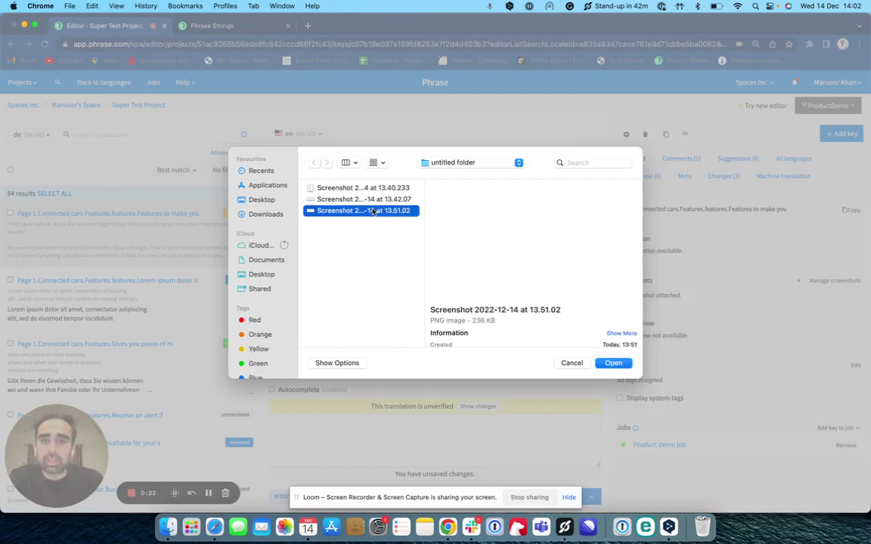
{"action": "left_click", "coordinate": [572, 365]}
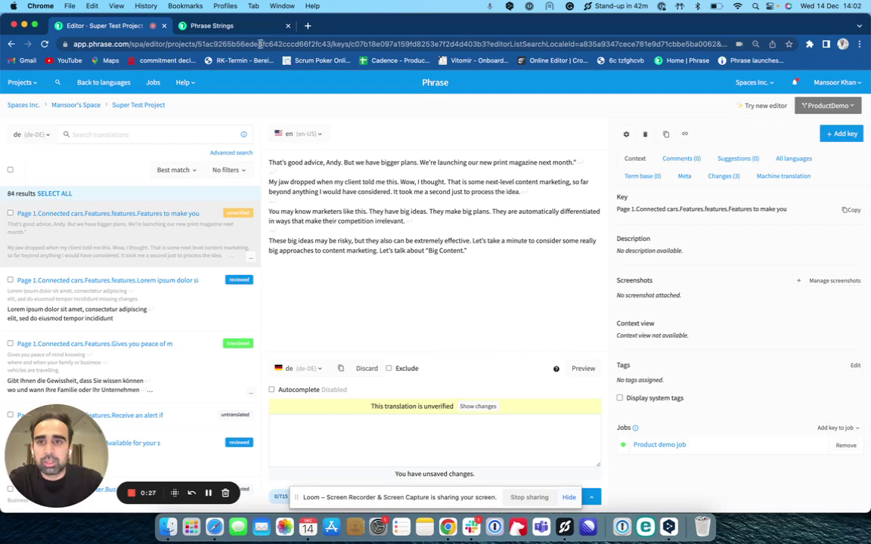
Switch to the new editor and view the reference screenshots of the "Receive an alert if" and "Available for your s" keys.
{"action": "left_click", "coordinate": [223, 29]}
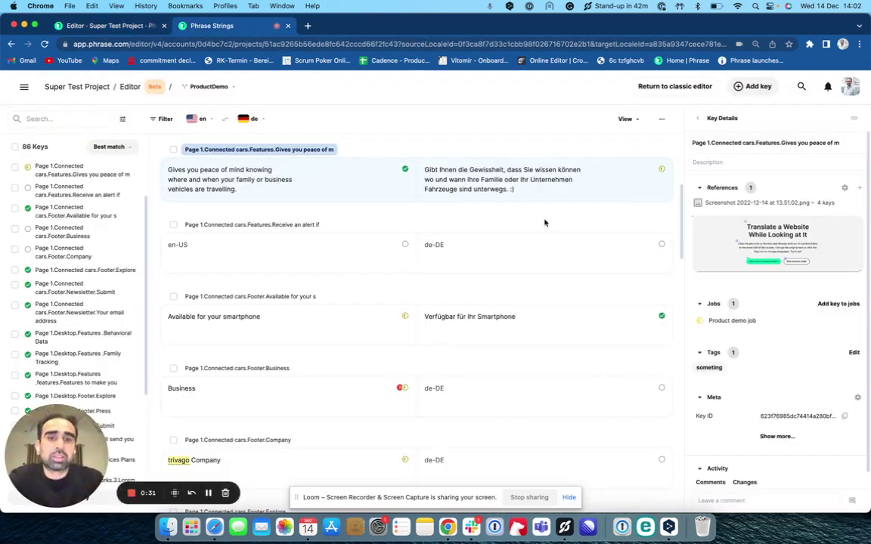
{"action": "scroll", "coordinate": [556, 204], "scroll_direction": "up", "scroll_amount": 3}
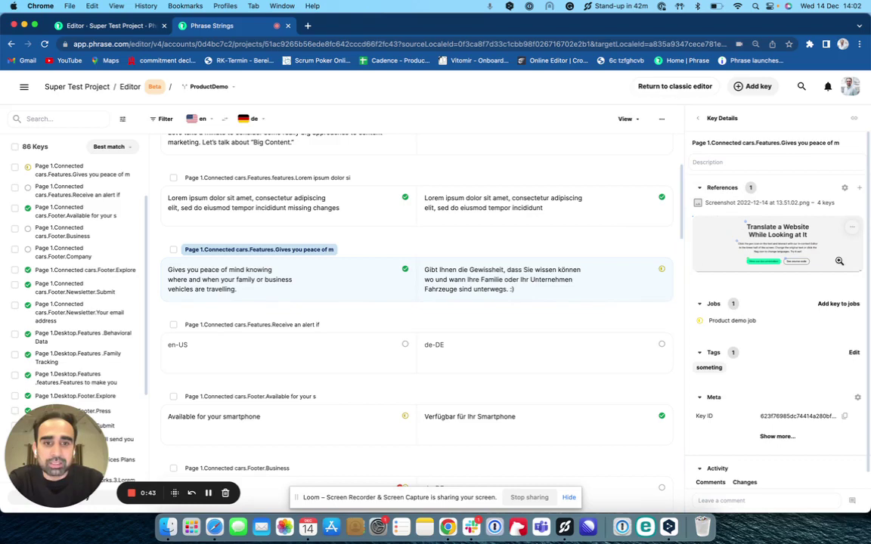
{"action": "left_click", "coordinate": [545, 368]}
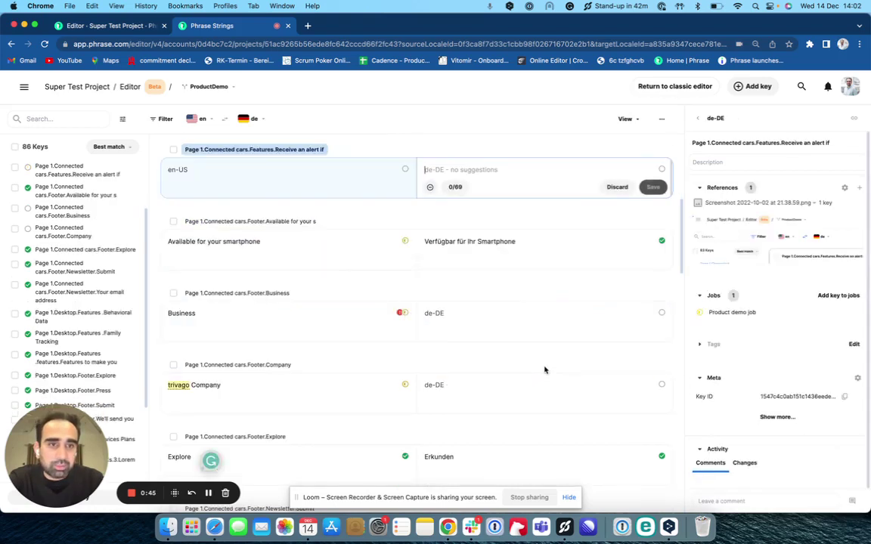
{"action": "left_click", "coordinate": [546, 263]}
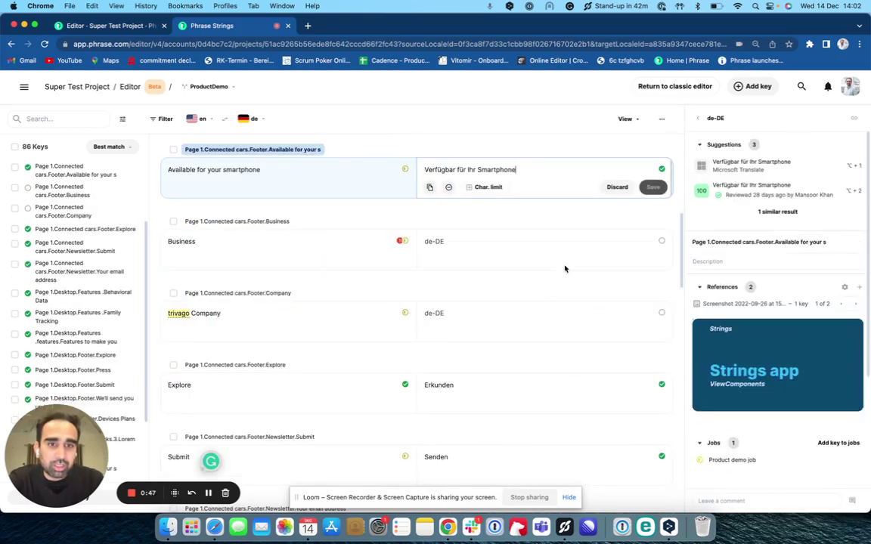
Upload "Screenshot 2022-12-14 at 13.40.233" as a reference screenshot for the Page 1.Connected cars.Footer.Company key.
{"action": "left_click", "coordinate": [551, 308]}
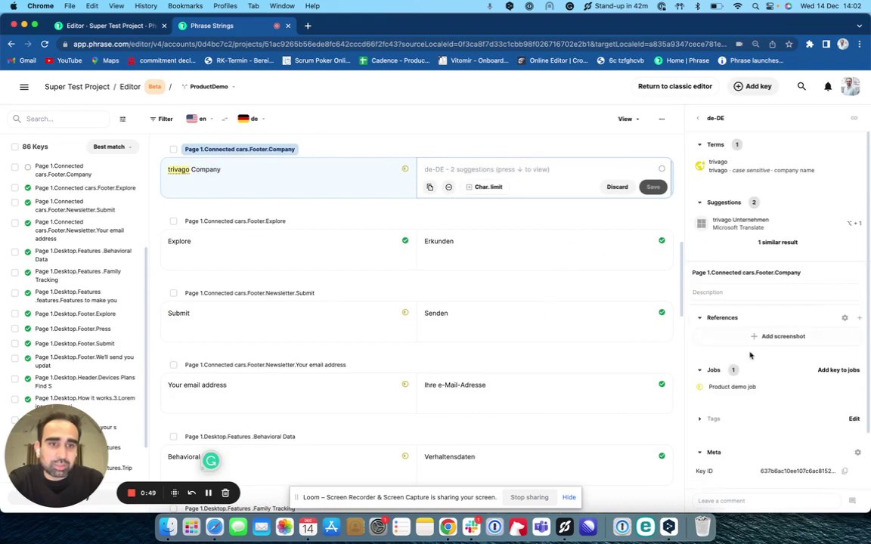
{"action": "scroll", "coordinate": [750, 355], "scroll_direction": "down", "scroll_amount": 3}
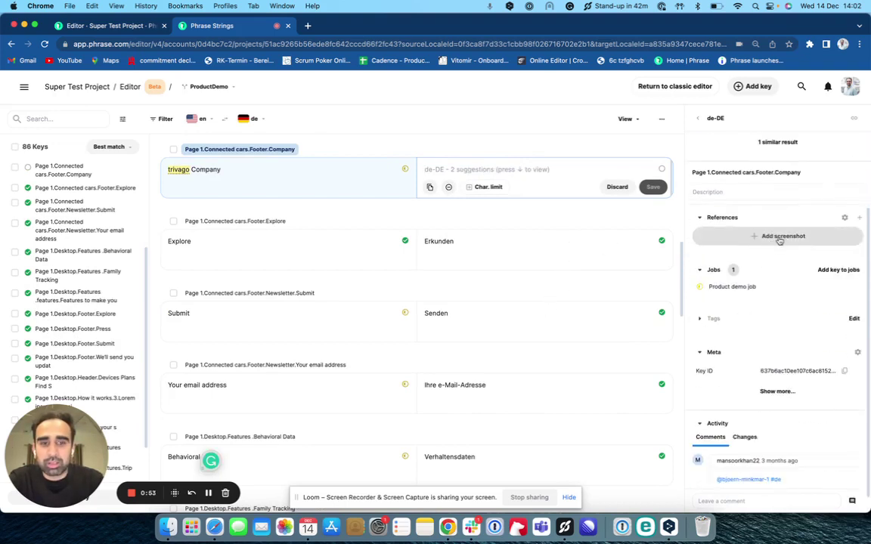
{"action": "left_click", "coordinate": [784, 237]}
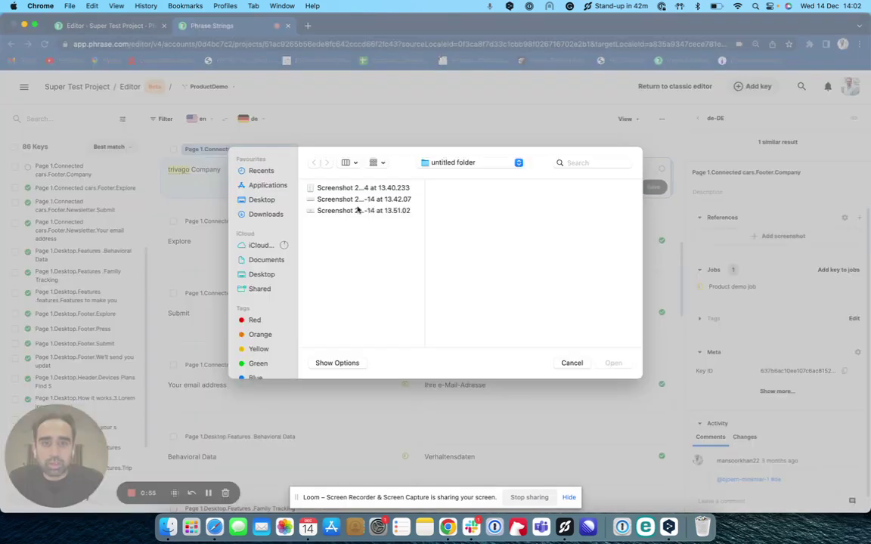
{"action": "left_click", "coordinate": [362, 189]}
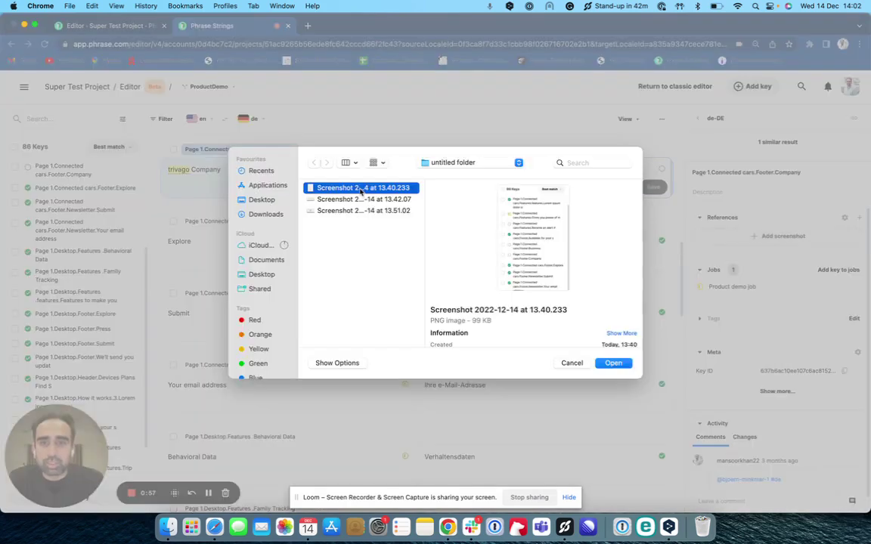
{"action": "double_click", "coordinate": [362, 190]}
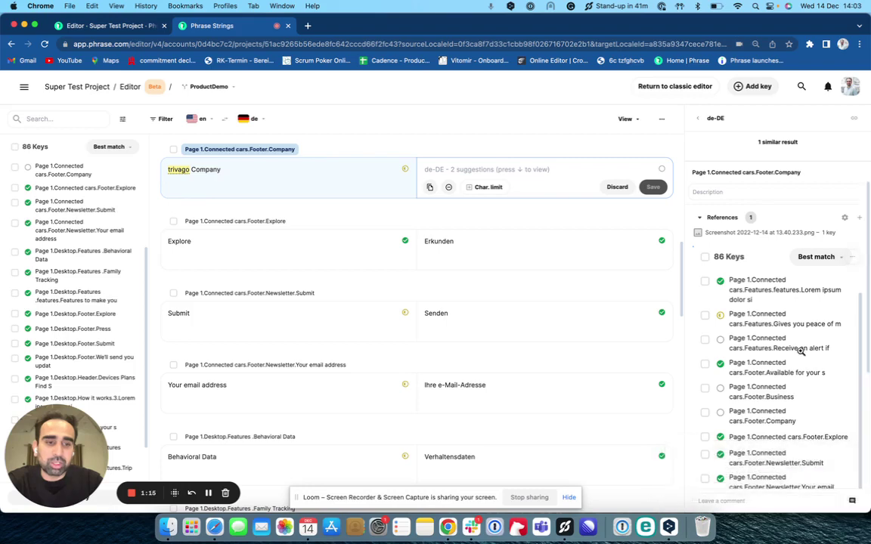
Preview the Footer.Company key's reference screenshot at a larger size and close the preview.
{"action": "scroll", "coordinate": [800, 351], "scroll_direction": "down", "scroll_amount": 3}
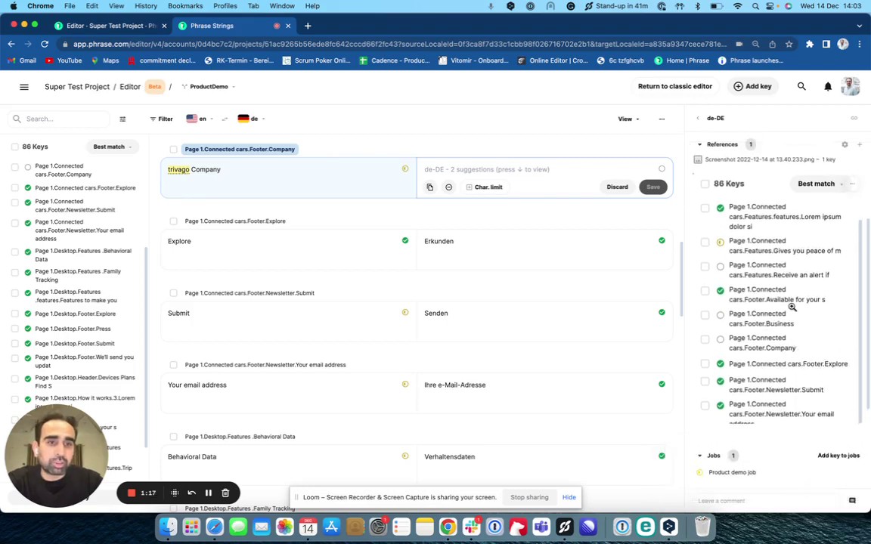
{"action": "left_click", "coordinate": [792, 307]}
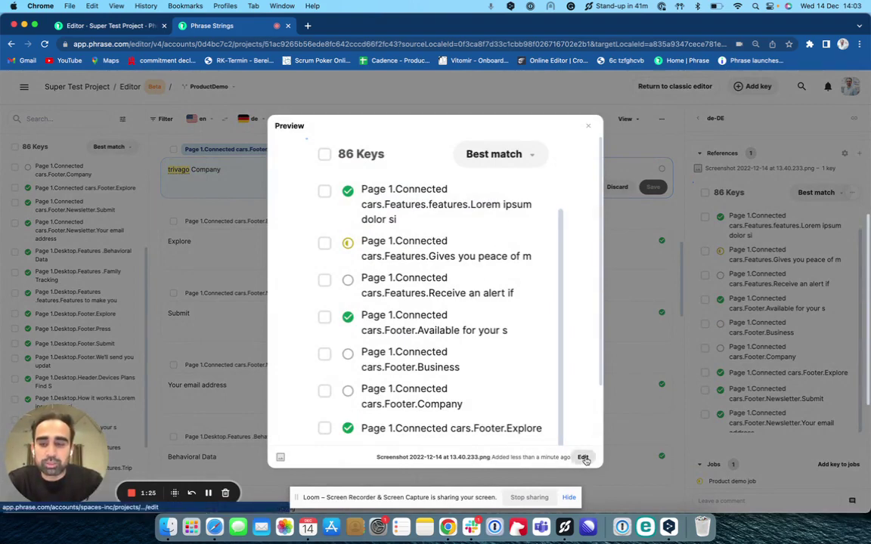
{"action": "left_click", "coordinate": [588, 128]}
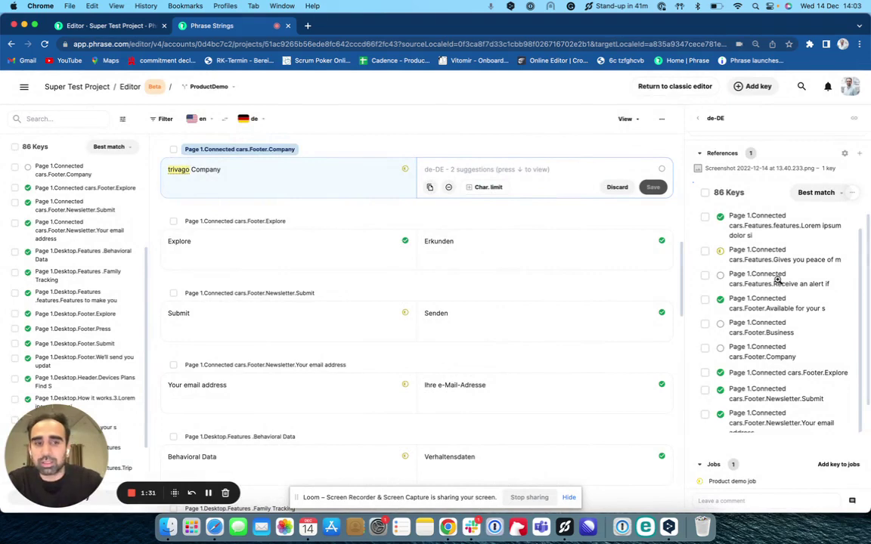
Open the German translation of "Gives you peace of m" and inspect the linked keys in its enlarged reference screenshot.
{"action": "scroll", "coordinate": [778, 280], "scroll_direction": "up", "scroll_amount": 1}
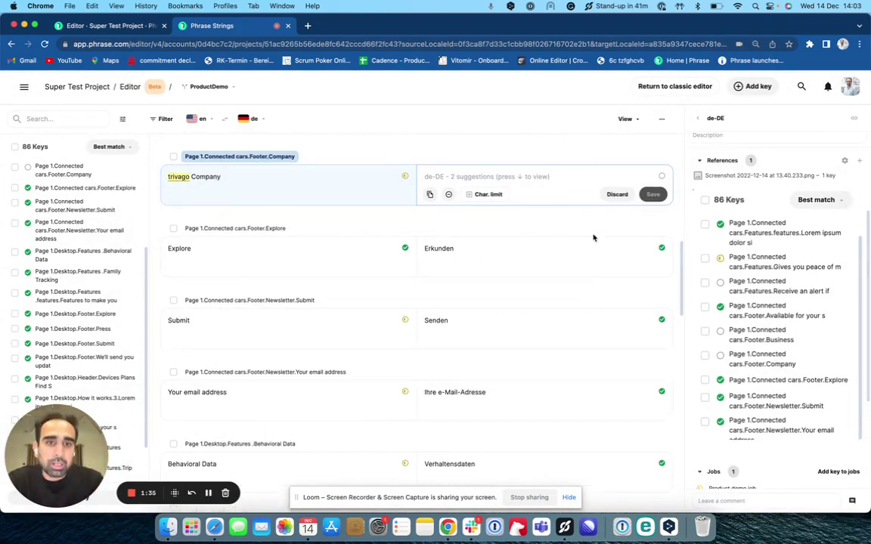
{"action": "scroll", "coordinate": [593, 235], "scroll_direction": "up", "scroll_amount": 3}
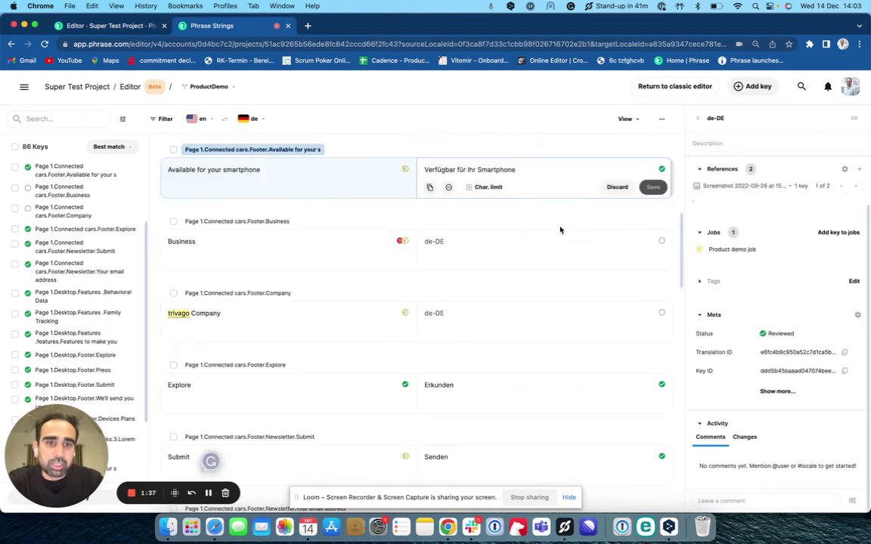
{"action": "scroll", "coordinate": [560, 230], "scroll_direction": "up", "scroll_amount": 5}
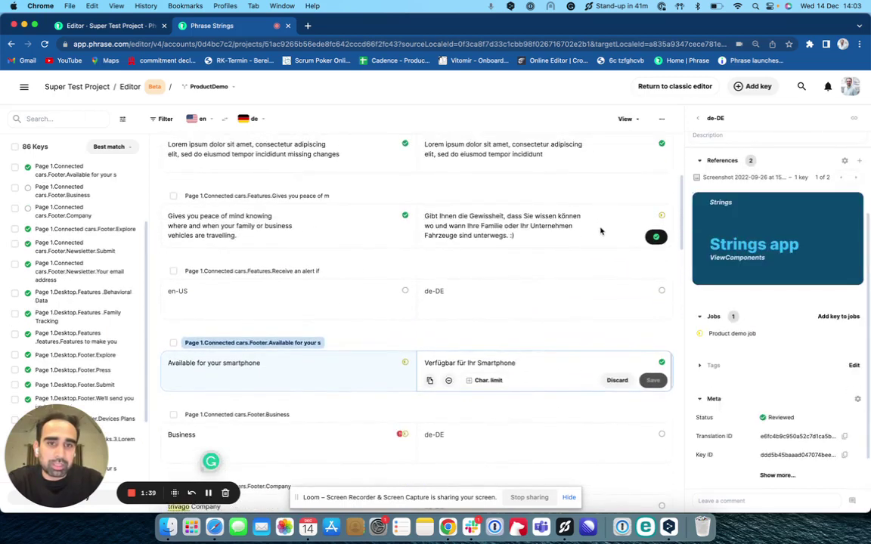
{"action": "left_click", "coordinate": [601, 230]}
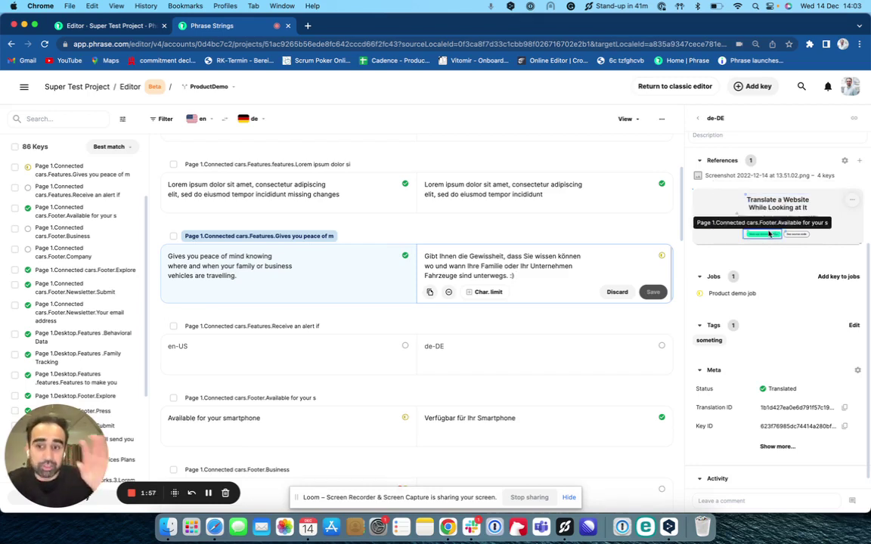
{"action": "left_click", "coordinate": [763, 213]}
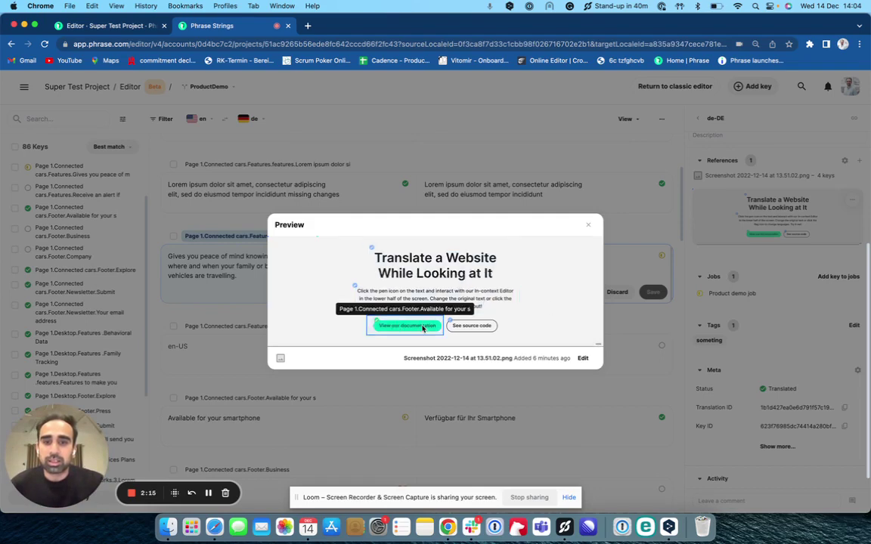
{"action": "left_click", "coordinate": [589, 226]}
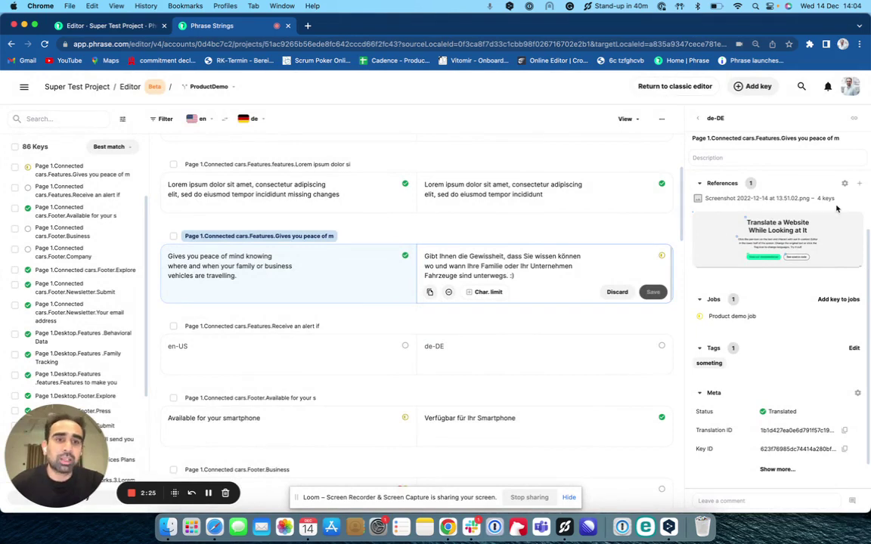
{"action": "scroll", "coordinate": [828, 249], "scroll_direction": "up", "scroll_amount": 1}
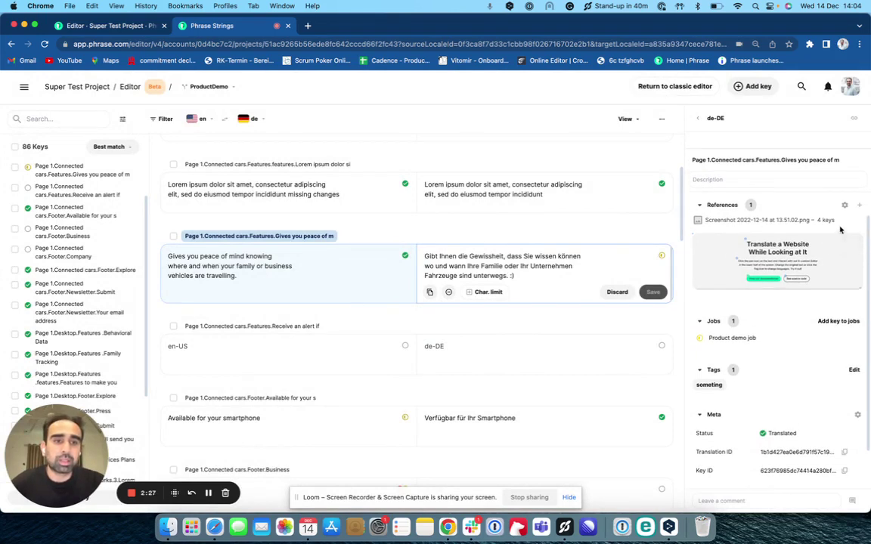
Open the German translation of the Footer "Available for your s" key and browse through its reference screenshots.
{"action": "left_click", "coordinate": [564, 352]}
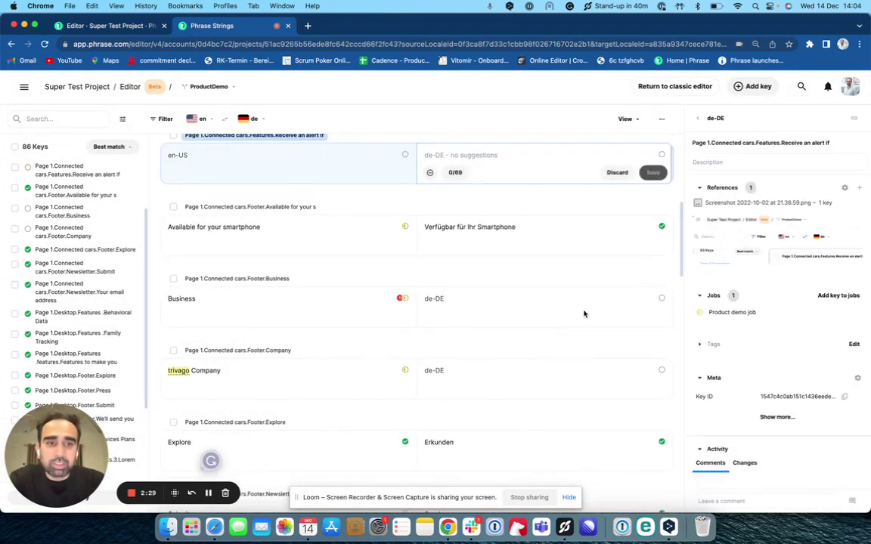
{"action": "scroll", "coordinate": [565, 333], "scroll_direction": "up", "scroll_amount": 2}
{"action": "left_click", "coordinate": [564, 317]}
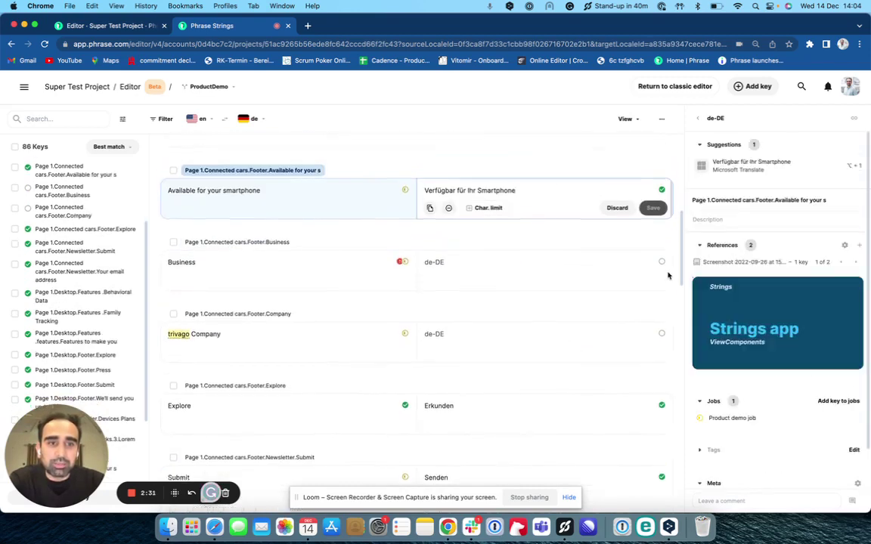
{"action": "left_click", "coordinate": [856, 306]}
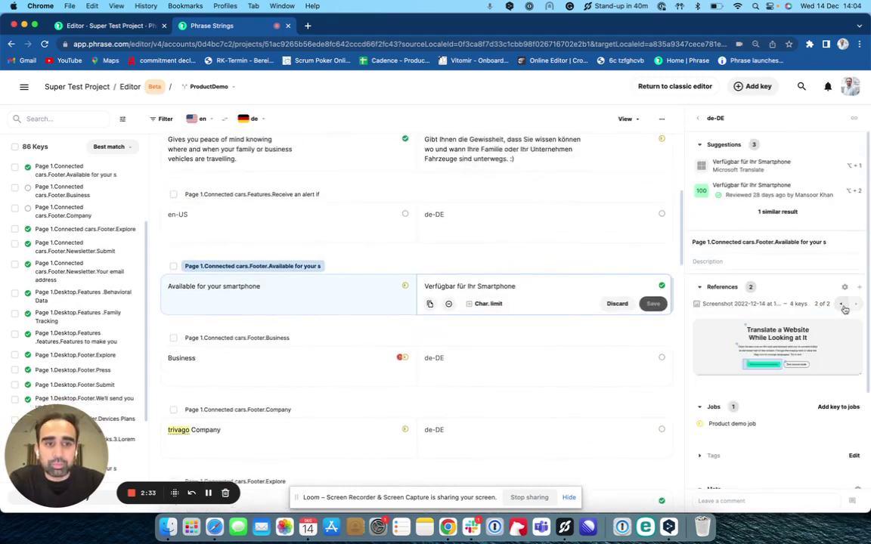
{"action": "left_click", "coordinate": [856, 306]}
{"action": "left_click", "coordinate": [857, 306]}
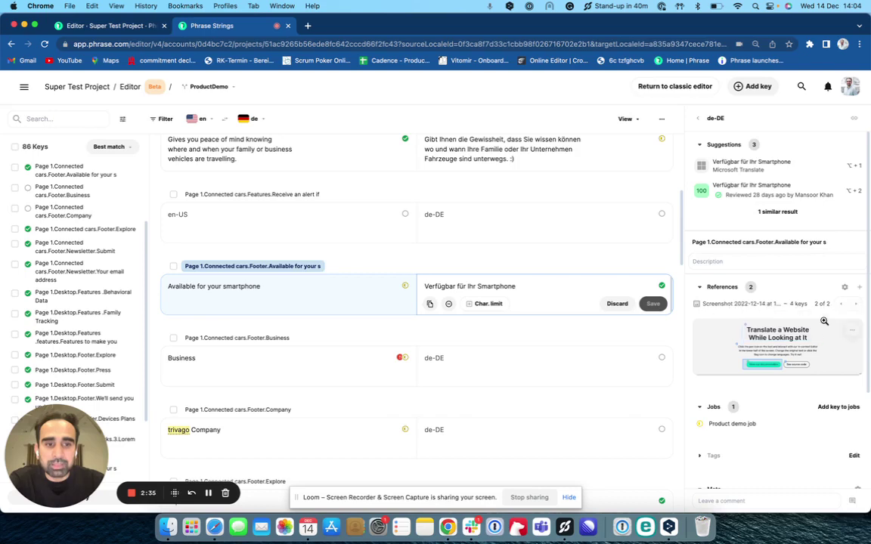
{"action": "left_click", "coordinate": [857, 306]}
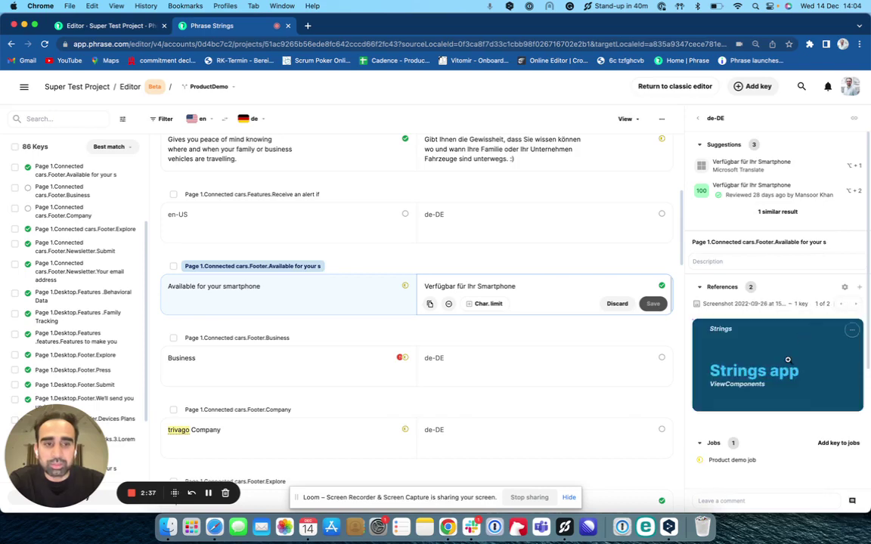
{"action": "scroll", "coordinate": [788, 360], "scroll_direction": "down", "scroll_amount": 2}
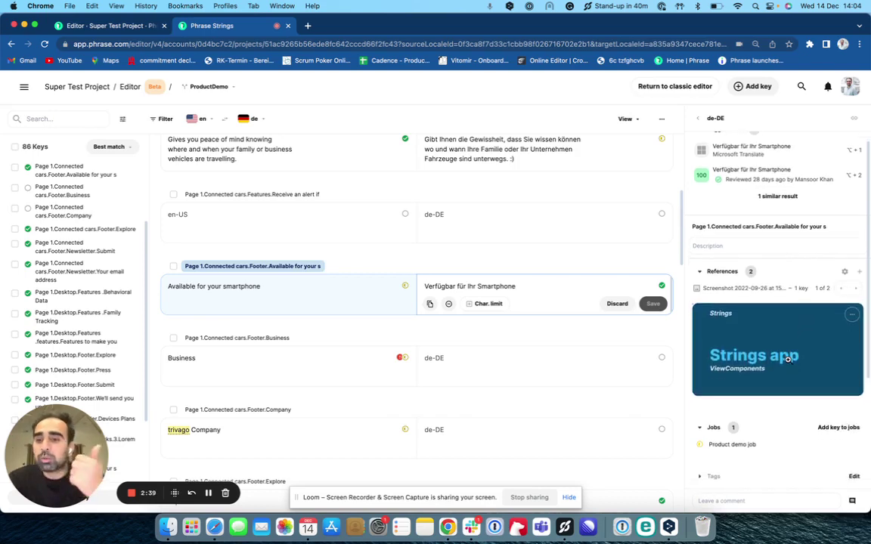
Attach the screenshot file taken at 13.42.07 from the Finder folder to the "Available for your s" key in the editor.
{"action": "left_click", "coordinate": [168, 534]}
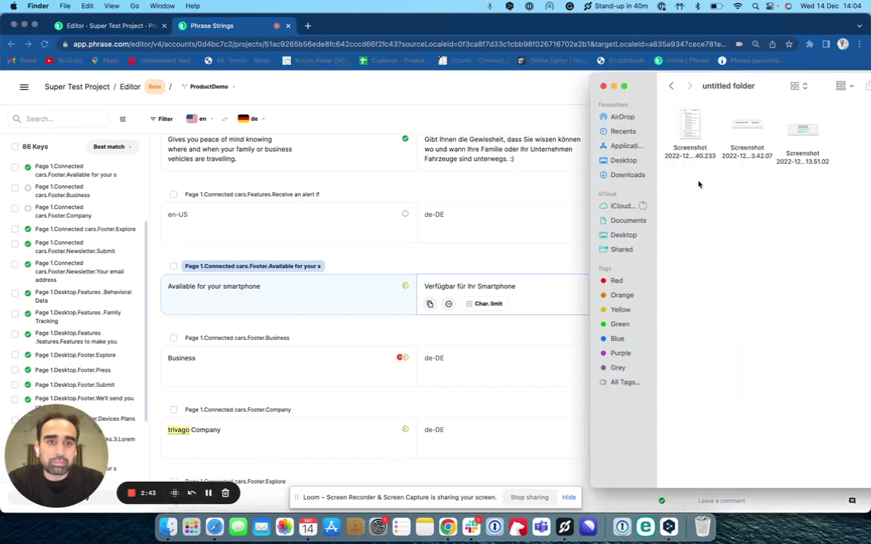
{"action": "left_click", "coordinate": [753, 130]}
{"action": "left_click_drag", "start_coordinate": [753, 131], "coordinate": [453, 349]}
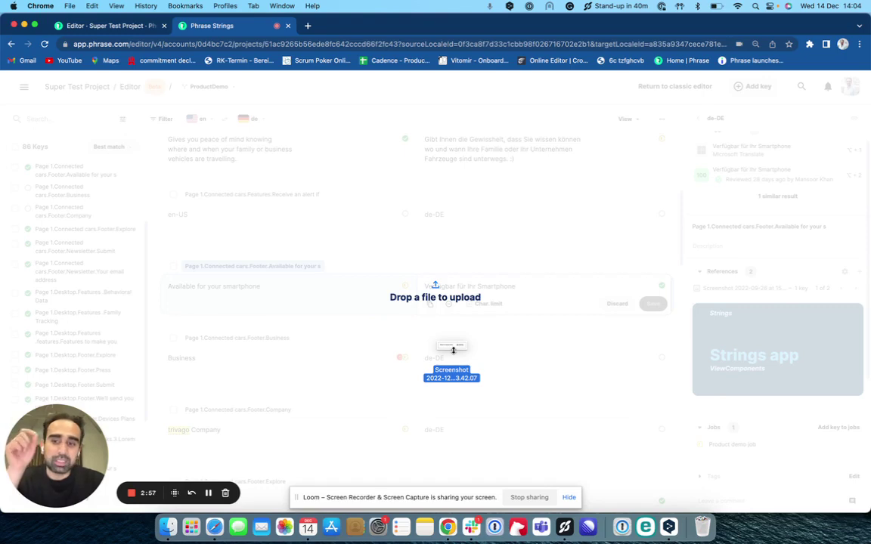
{"action": "left_click_drag", "start_coordinate": [454, 349], "coordinate": [453, 353]}
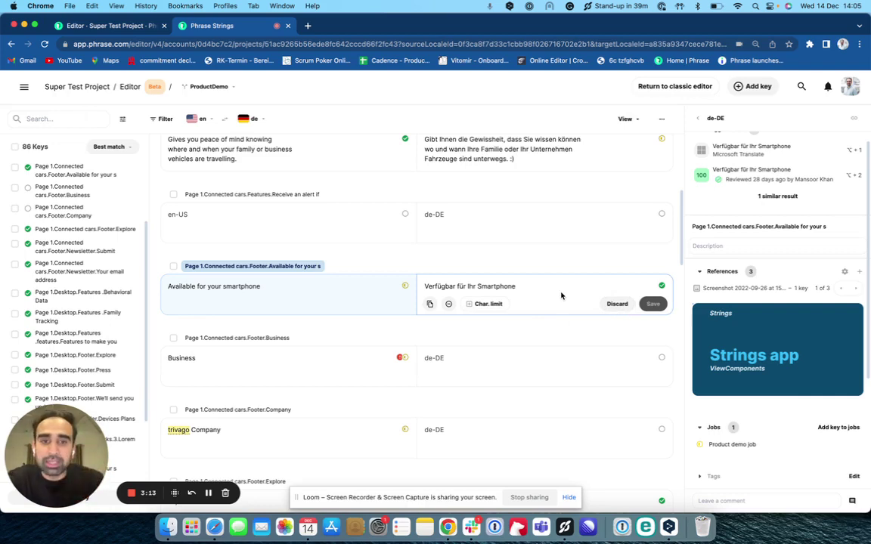
Browse to the third reference of the "Available for your s" key, preview it enlarged, and return to the second reference.
{"action": "left_click", "coordinate": [856, 288]}
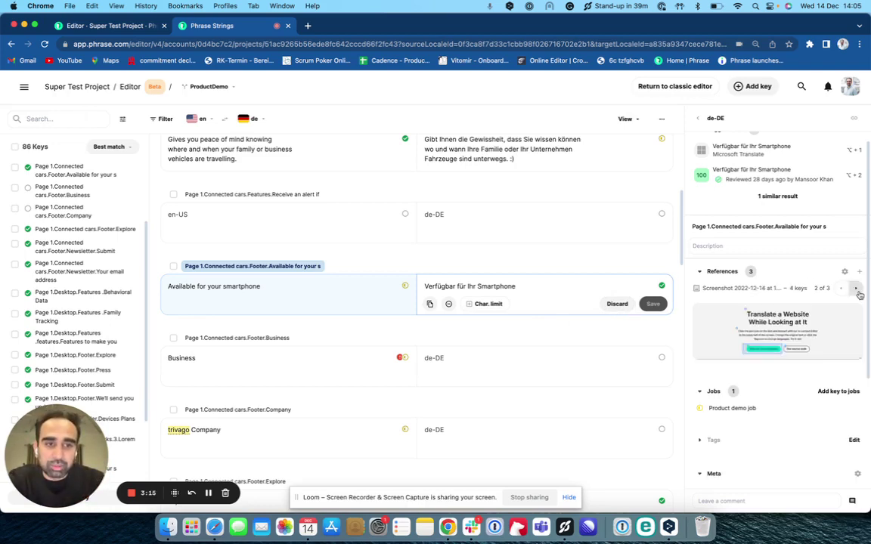
{"action": "left_click", "coordinate": [856, 288]}
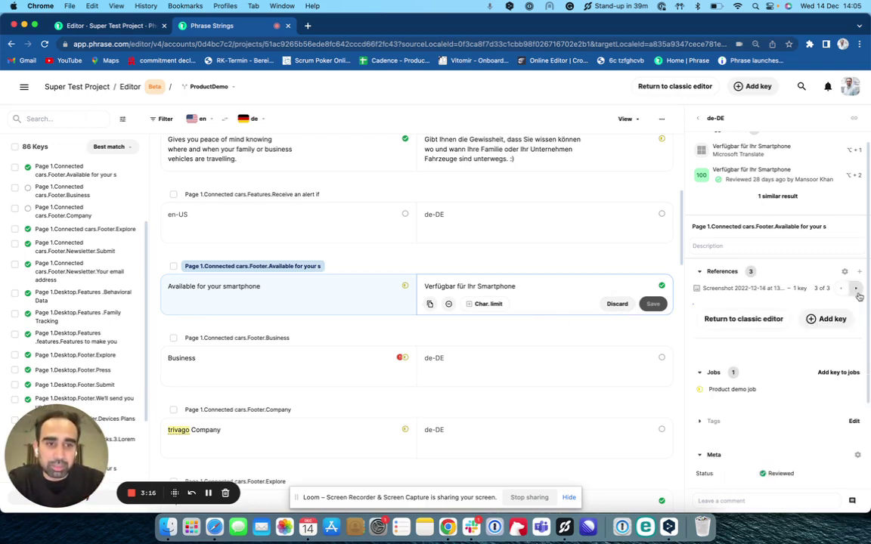
{"action": "left_click", "coordinate": [737, 314]}
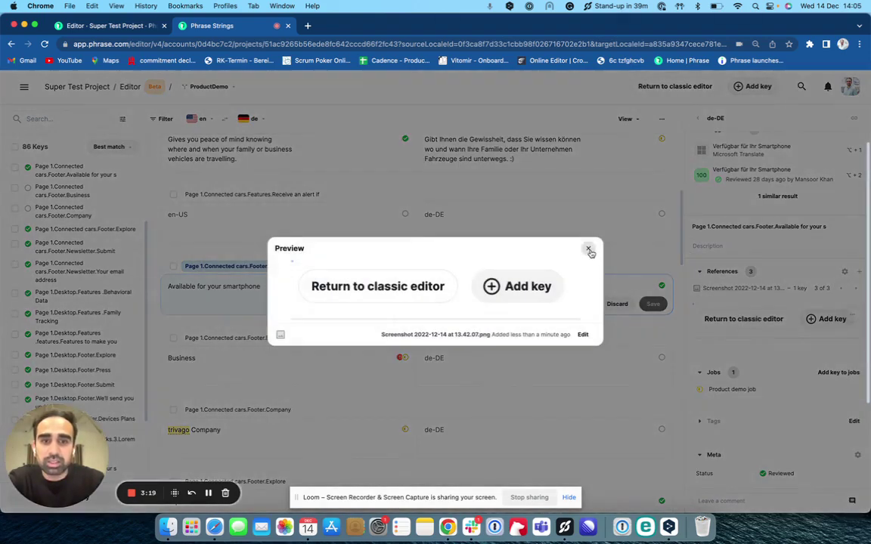
{"action": "left_click", "coordinate": [590, 250]}
{"action": "left_click", "coordinate": [843, 290]}
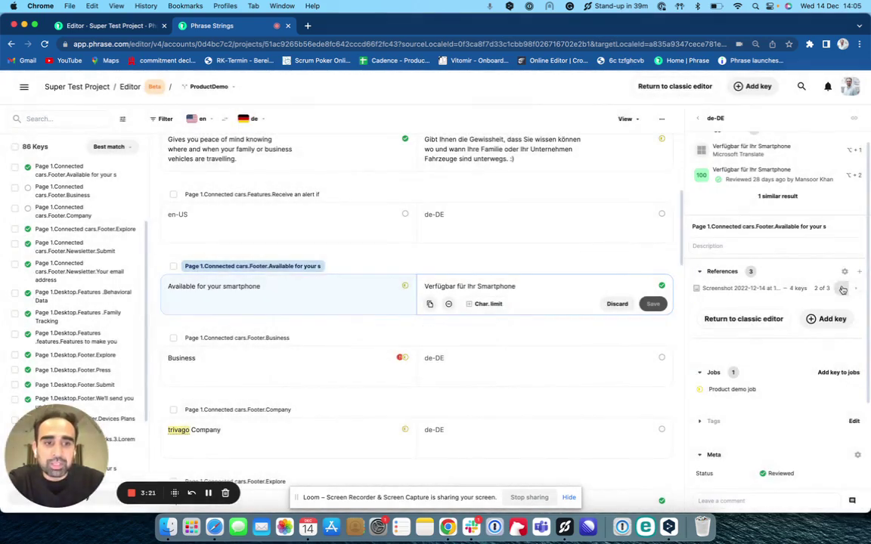
Discard the open German translation edit of the "Available for your s" key and leave its details for the project overview.
{"action": "left_click", "coordinate": [843, 290]}
{"action": "left_click", "coordinate": [617, 303]}
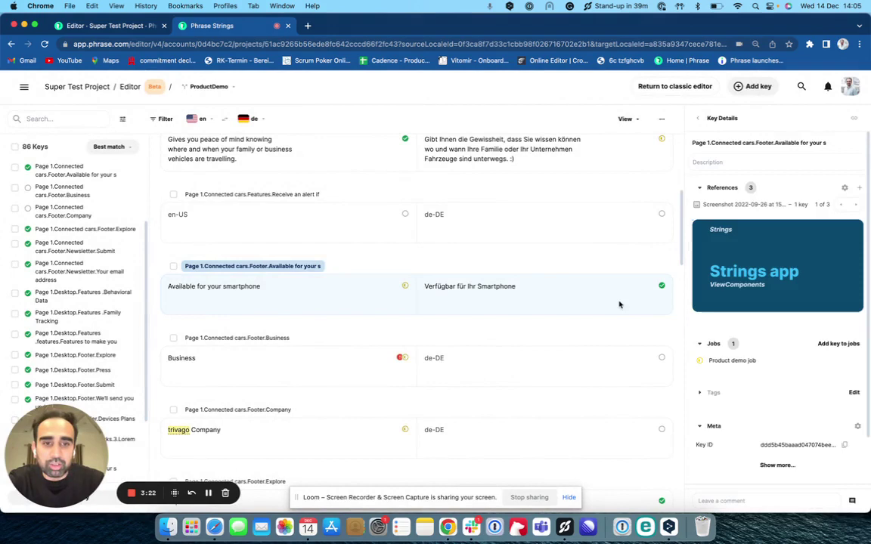
{"action": "left_click", "coordinate": [699, 118]}
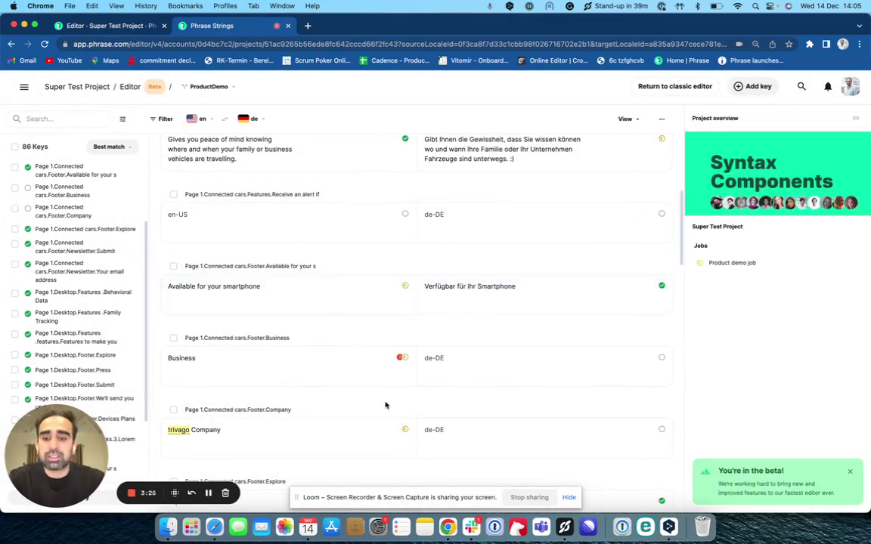
Capture a full-screen screenshot and drop its preview thumbnail onto the translation editor.
{"action": "key", "text": "super+shift+3"}
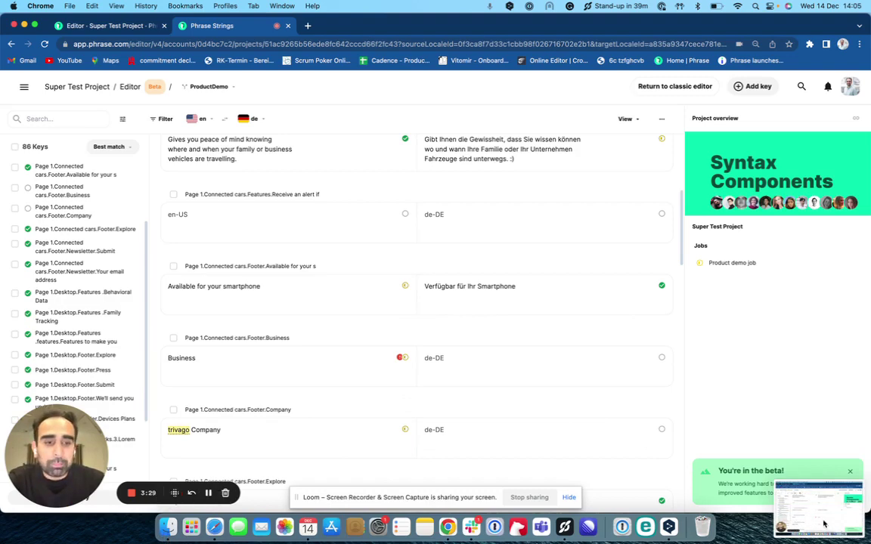
{"action": "left_click_drag", "start_coordinate": [818, 501], "coordinate": [509, 313]}
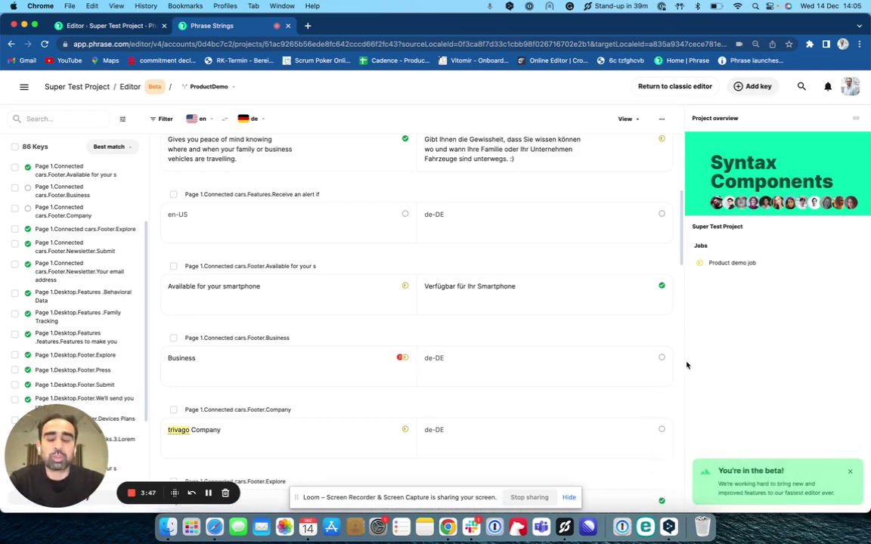
Copy the Desktop screenshot file from 2022-06-08 taken at 16.09.13 in Finder and paste it into the Phrase editor to upload it.
{"action": "left_click", "coordinate": [168, 527]}
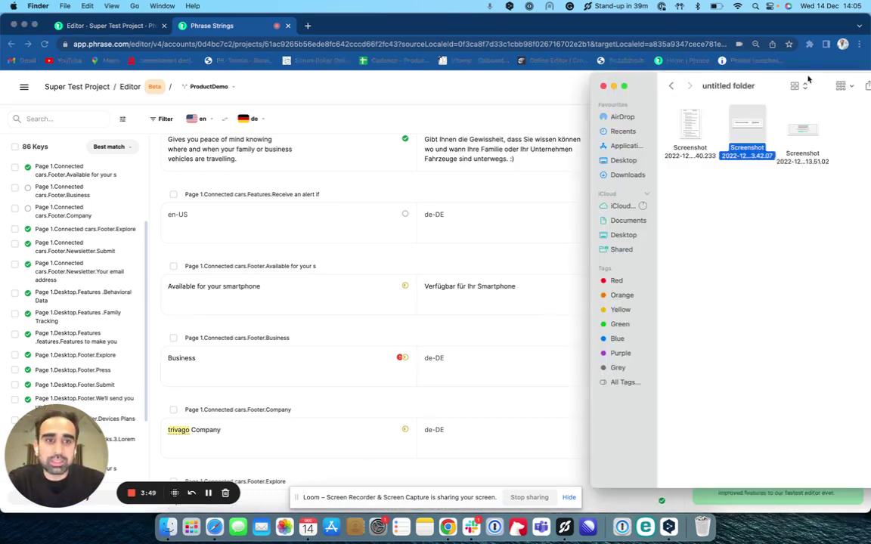
{"action": "left_click_drag", "start_coordinate": [818, 87], "coordinate": [756, 88]}
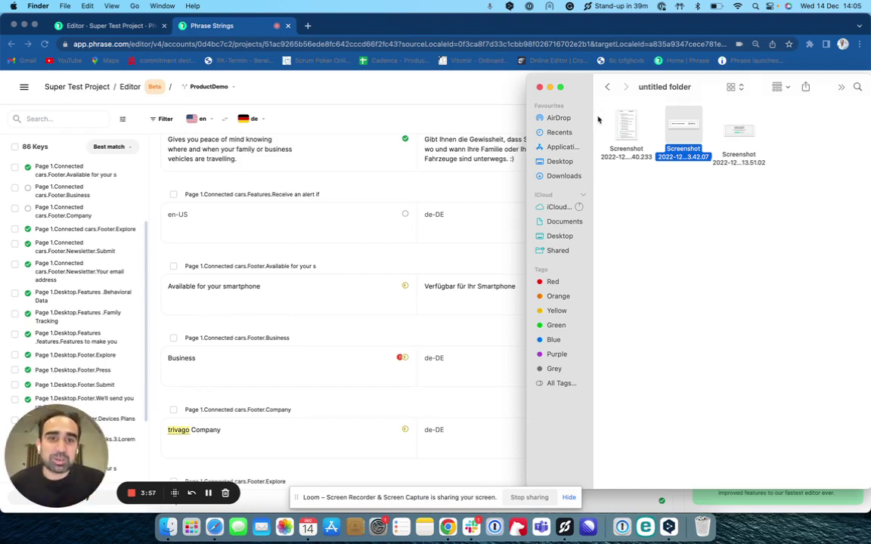
{"action": "left_click", "coordinate": [560, 161]}
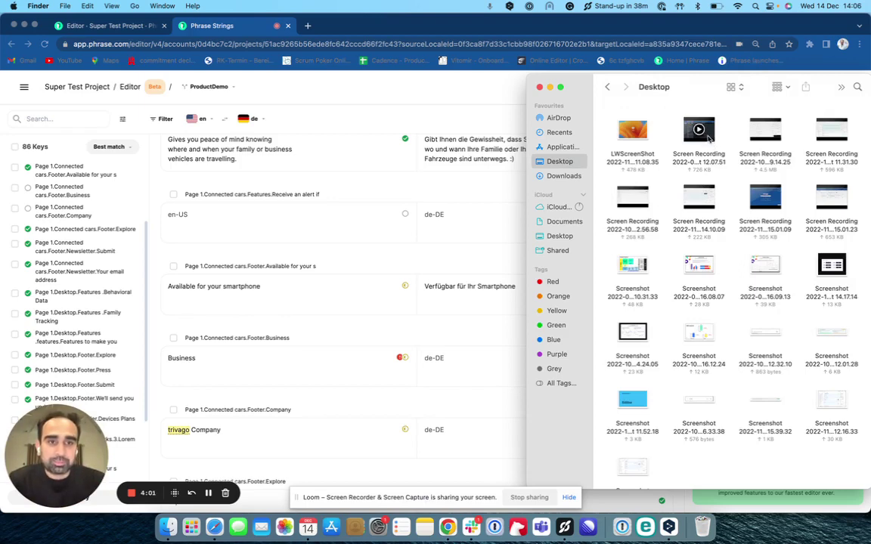
{"action": "left_click", "coordinate": [766, 272]}
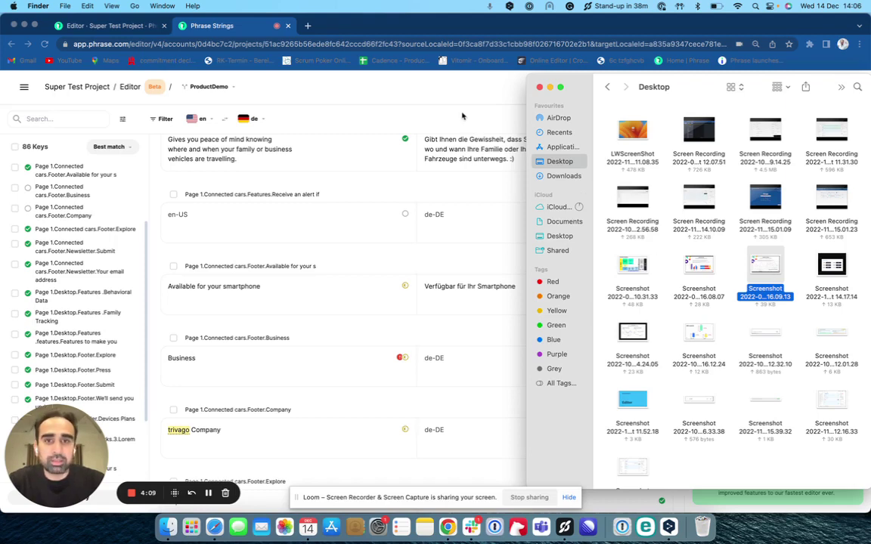
{"action": "left_click", "coordinate": [469, 85]}
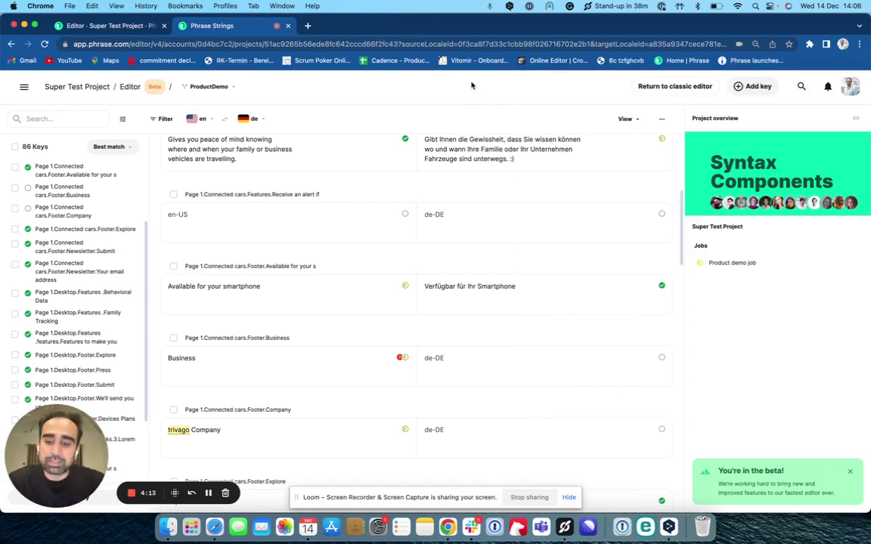
{"action": "key", "text": "super+v"}
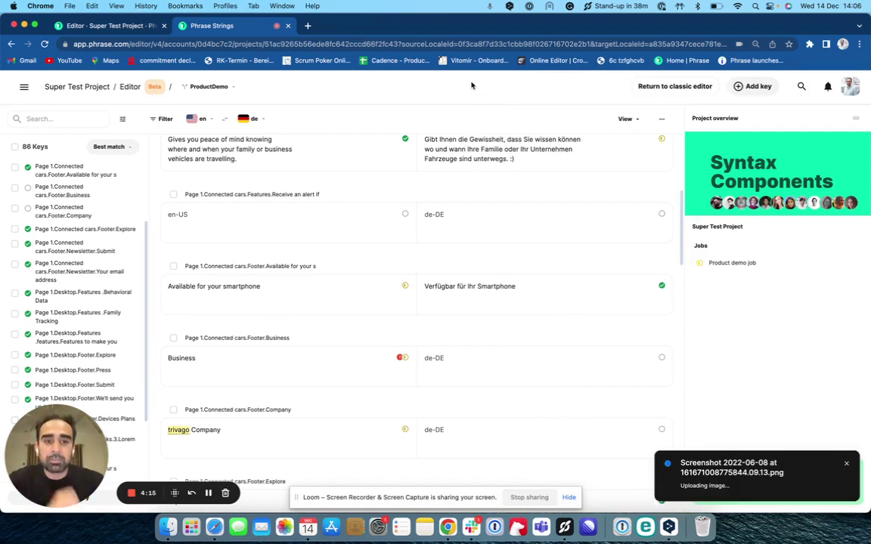